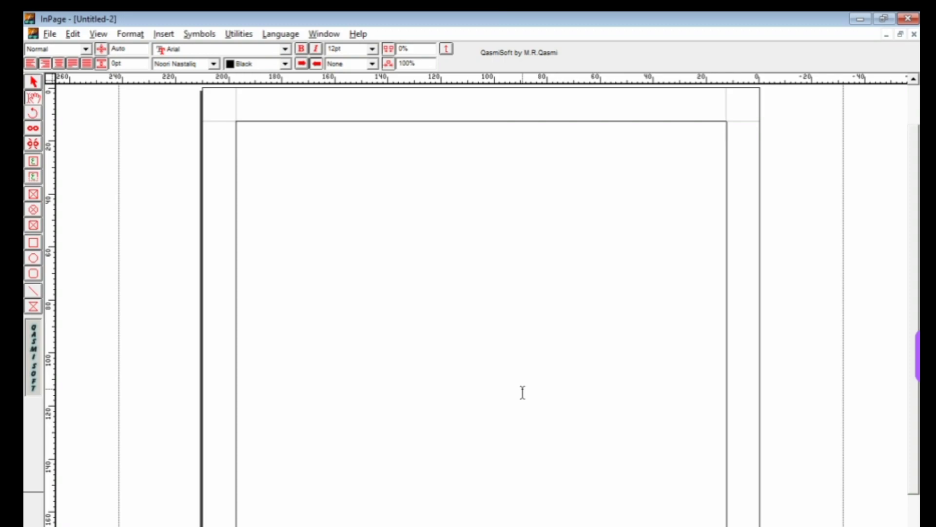
- Enter the Urdu given name in the text box and enlarge it to 54 pt
{"action": "type", "text": "جصیب"}
{"action": "key", "text": "ctrl+a"}
{"action": "key", "text": "ctrl+bracketright"}
{"action": "key", "text": "ctrl+bracketright"}
{"action": "key", "text": "ctrl+bracketright"}
{"action": "key", "text": "ctrl+bracketright"}
{"action": "key", "text": "ctrl+bracketright"}
{"action": "key", "text": "ctrl+bracketright"}
{"action": "key", "text": "ctrl+bracketright"}
{"action": "key", "text": "ctrl+bracketright"}
{"action": "key", "text": "ctrl+bracketright"}
{"action": "key", "text": "ctrl+bracketright"}
{"action": "key", "text": "ctrl+bracketright"}
{"action": "key", "text": "ctrl+bracketright"}
{"action": "key", "text": "ctrl+bracketright"}
{"action": "key", "text": "ctrl+bracketright"}
{"action": "key", "text": "ctrl+bracketright"}
{"action": "key", "text": "ctrl+bracketright"}
{"action": "key", "text": "ctrl+bracketright"}
{"action": "key", "text": "ctrl+bracketright"}
{"action": "key", "text": "ctrl+bracketright"}
{"action": "key", "text": "ctrl+bracketright"}
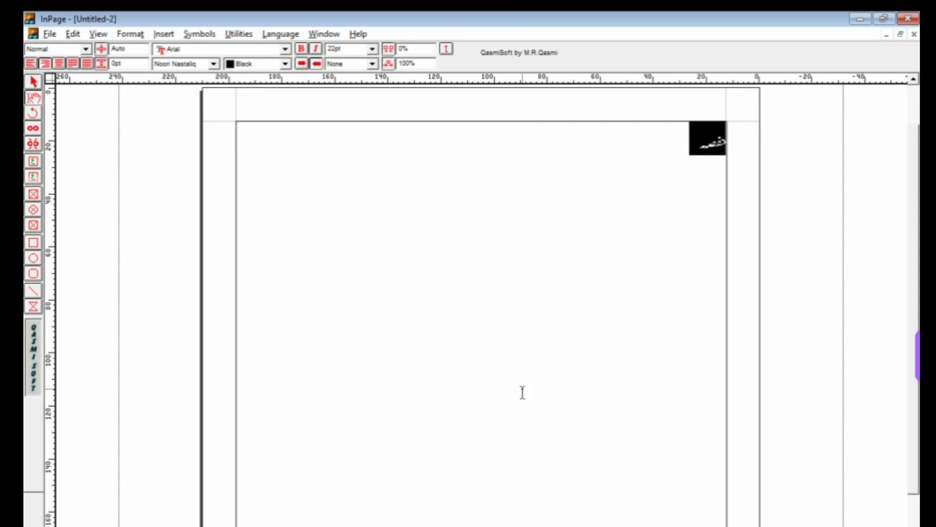
{"action": "key", "text": "ctrl+bracketright"}
{"action": "key", "text": "ctrl+bracketright"}
{"action": "key", "text": "ctrl+bracketright"}
{"action": "key", "text": "ctrl+bracketright"}
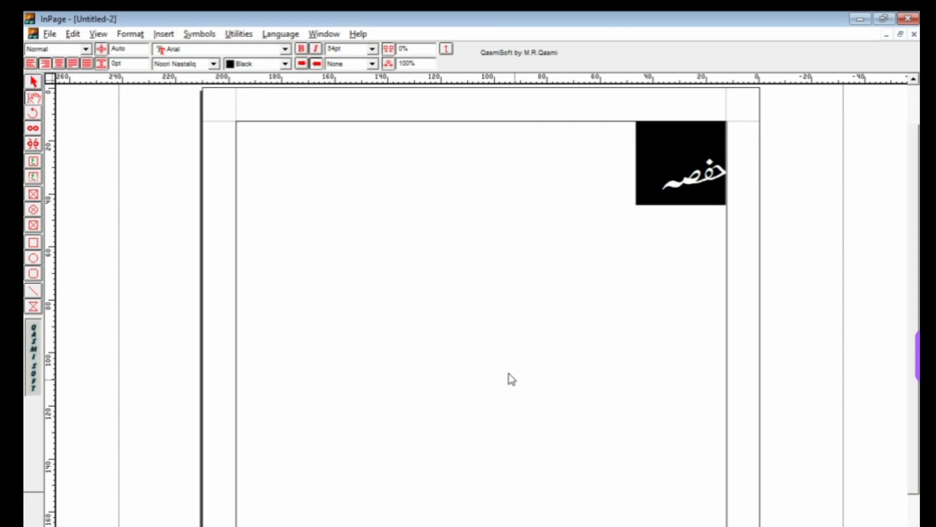
- Change the font of the Urdu name to Diwani and deselect the text
{"action": "key", "text": "super+plus"}
{"action": "left_click", "coordinate": [339, 127]}
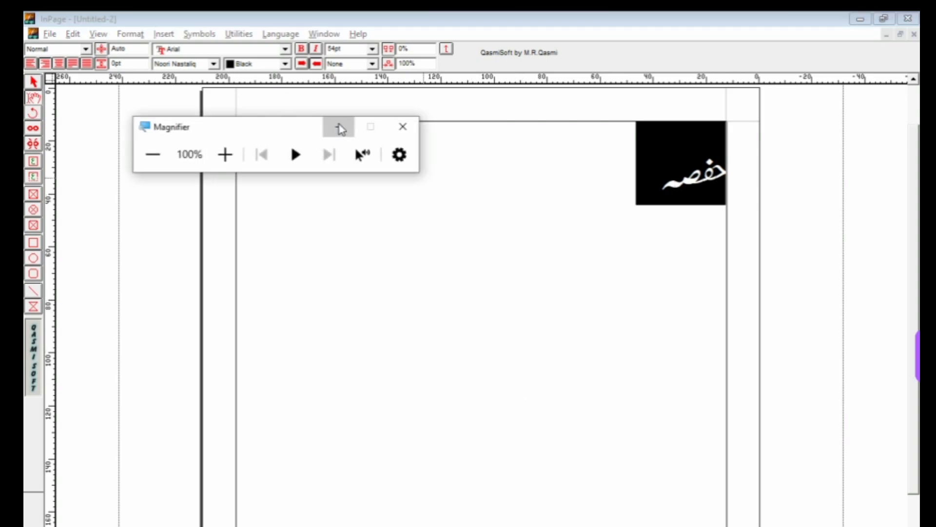
{"action": "left_click", "coordinate": [187, 71]}
{"action": "key", "text": "d"}
{"action": "key", "text": "Return"}
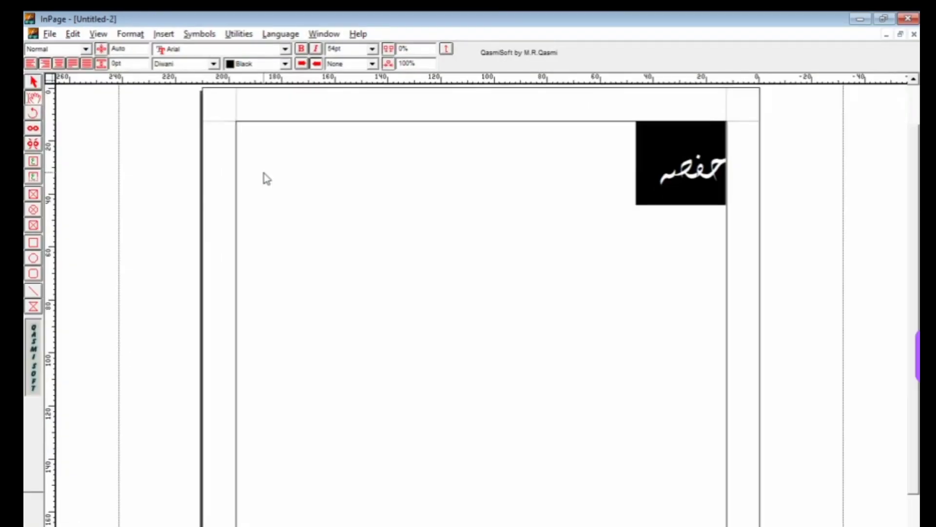
{"action": "left_click", "coordinate": [590, 225]}
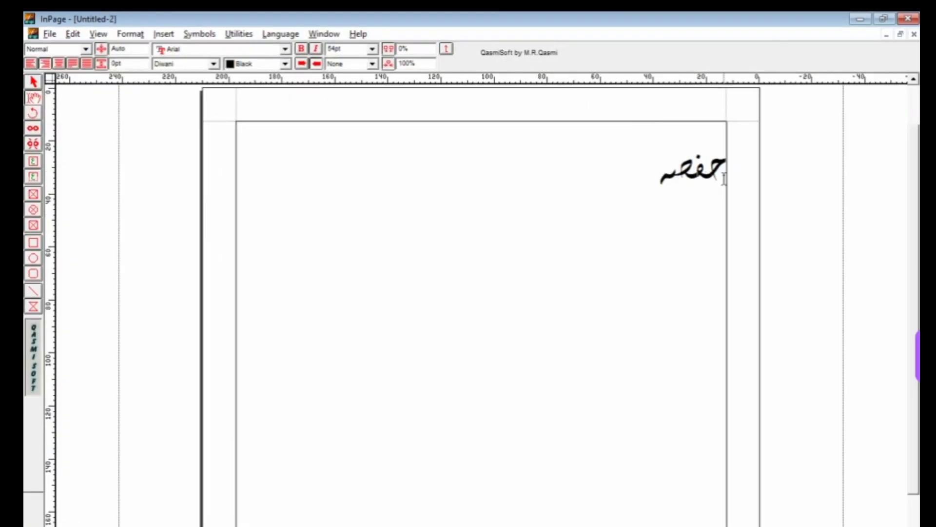
- Copy the text box with the Urdu name from InPage and paste it into the blank CorelDRAW document
{"action": "left_click", "coordinate": [35, 82]}
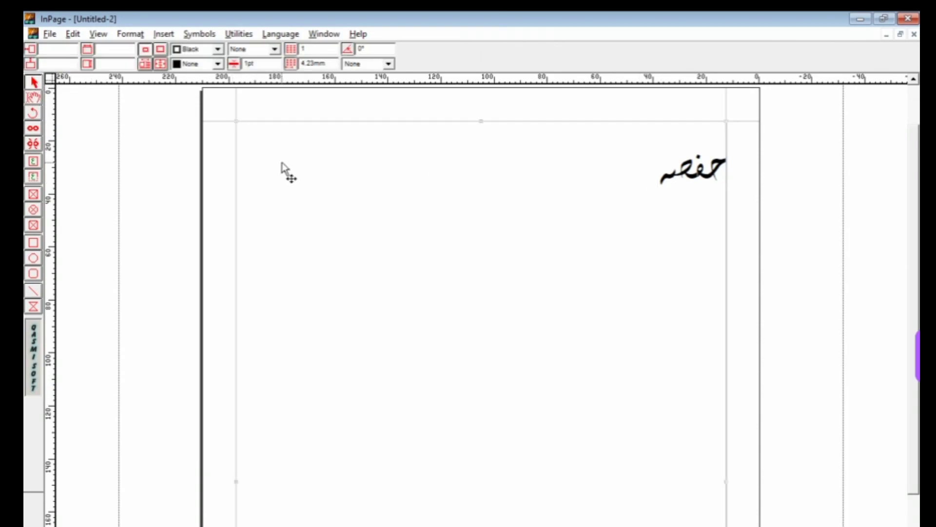
{"action": "key", "text": "alt+Tab"}
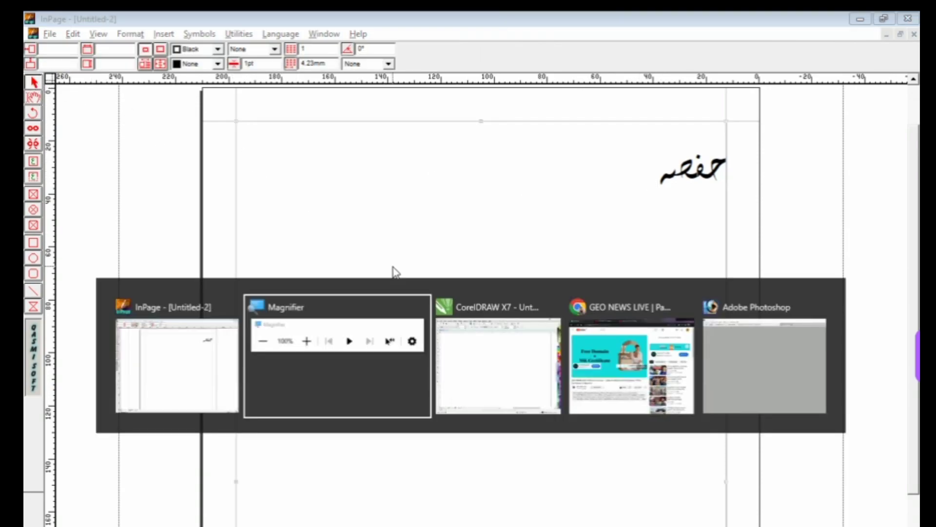
{"action": "key", "text": "alt+Tab"}
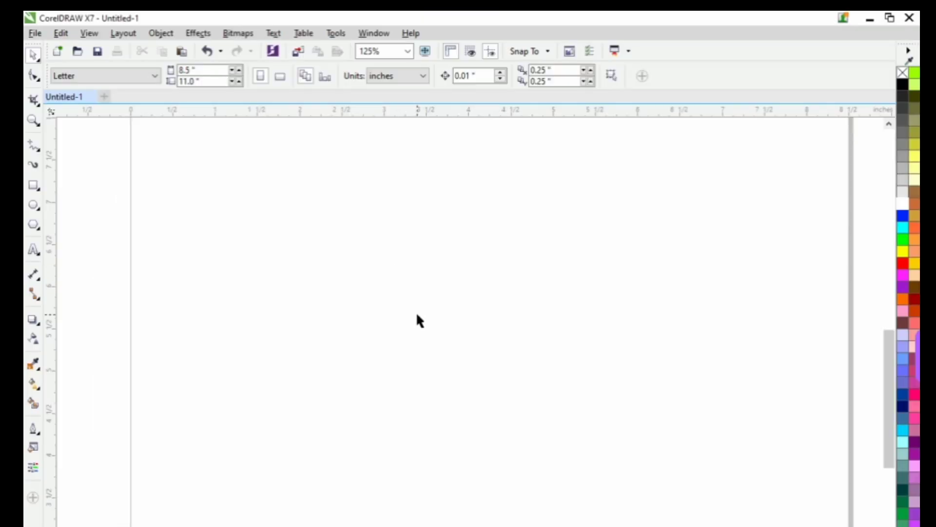
{"action": "key", "text": "ctrl+v"}
{"action": "key", "text": "F4"}
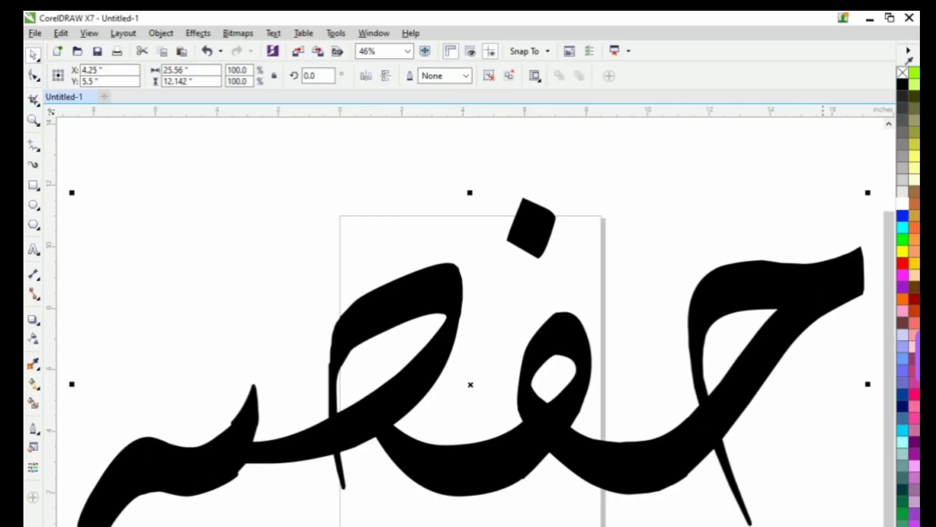
- Scale the pasted name down to about 1.91 by 0.91 inches and place it around X 4.58, Y 7.97 inches
{"action": "left_click_drag", "start_coordinate": [868, 384], "coordinate": [506, 502]}
{"action": "left_click_drag", "start_coordinate": [469, 387], "coordinate": [458, 302]}
{"action": "left_click_drag", "start_coordinate": [296, 213], "coordinate": [651, 480]}
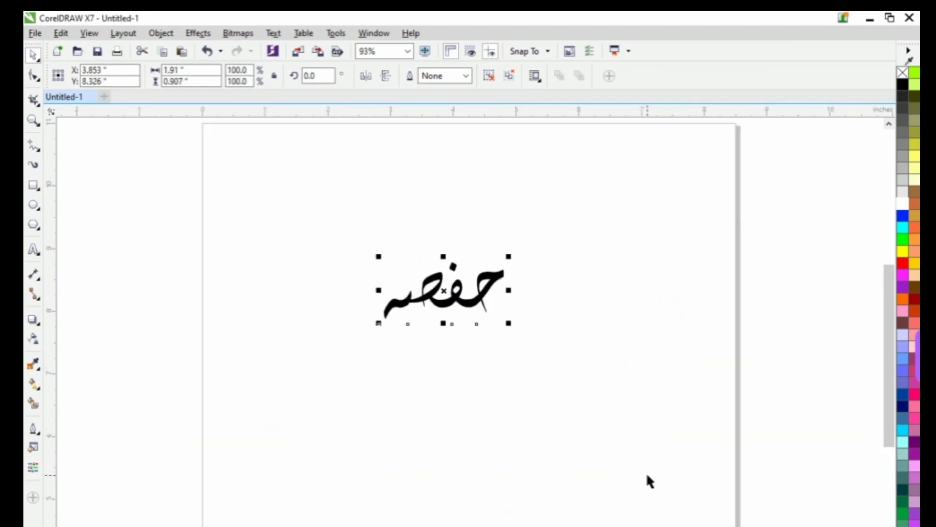
{"action": "left_click_drag", "start_coordinate": [467, 299], "coordinate": [513, 321]}
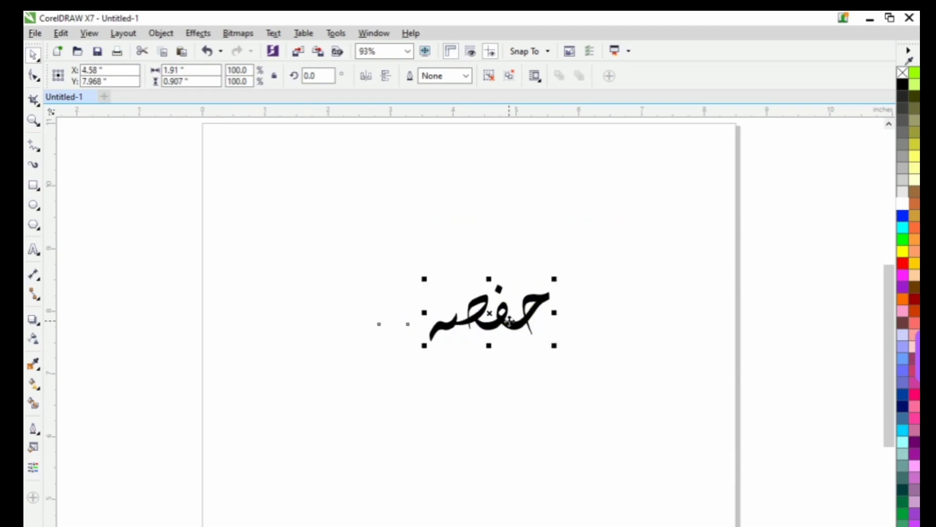
{"action": "key", "text": "z"}
{"action": "left_click_drag", "start_coordinate": [359, 228], "coordinate": [646, 405]}
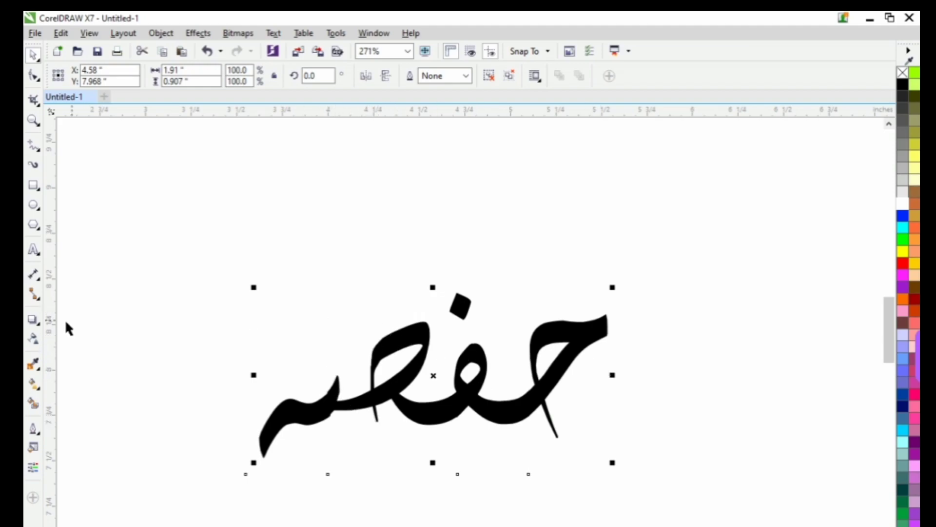
- Apply a linear gradient fill across the name, running from black through golden yellow in the middle to dark red
{"action": "left_click", "coordinate": [34, 385]}
{"action": "mouse_move", "coordinate": [263, 431]}
{"action": "left_mouse_down"}
{"action": "mouse_move", "coordinate": [520, 368]}
{"action": "mouse_move", "coordinate": [607, 334]}
{"action": "mouse_move", "coordinate": [596, 334]}
{"action": "left_mouse_up"}
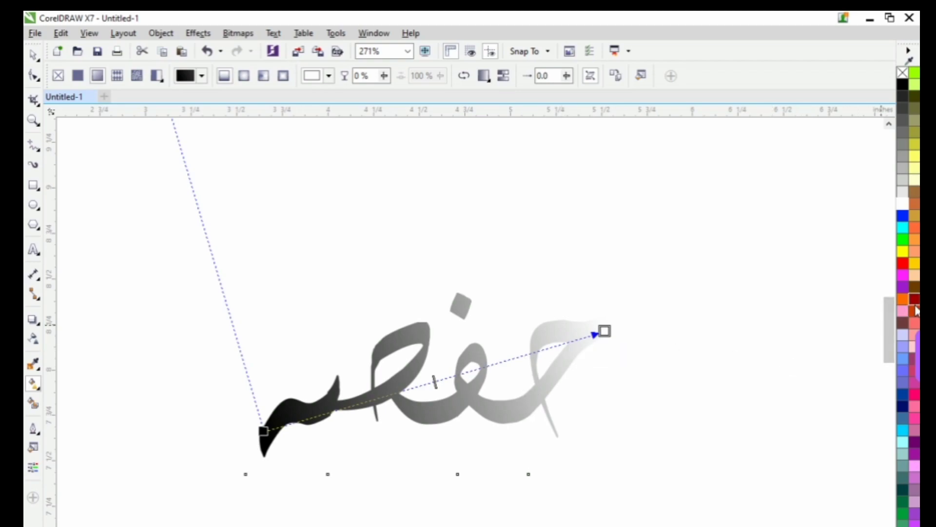
{"action": "left_click_drag", "start_coordinate": [914, 299], "coordinate": [604, 332]}
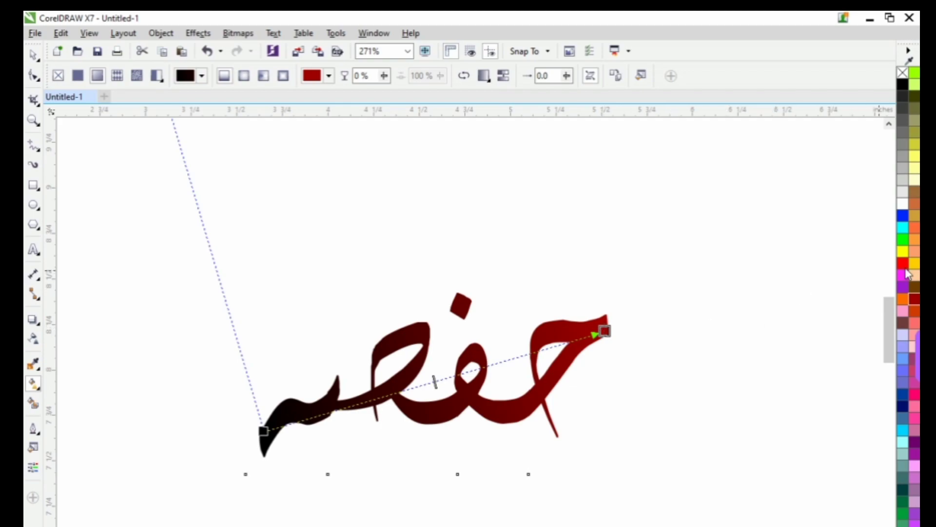
{"action": "left_click_drag", "start_coordinate": [916, 269], "coordinate": [432, 381]}
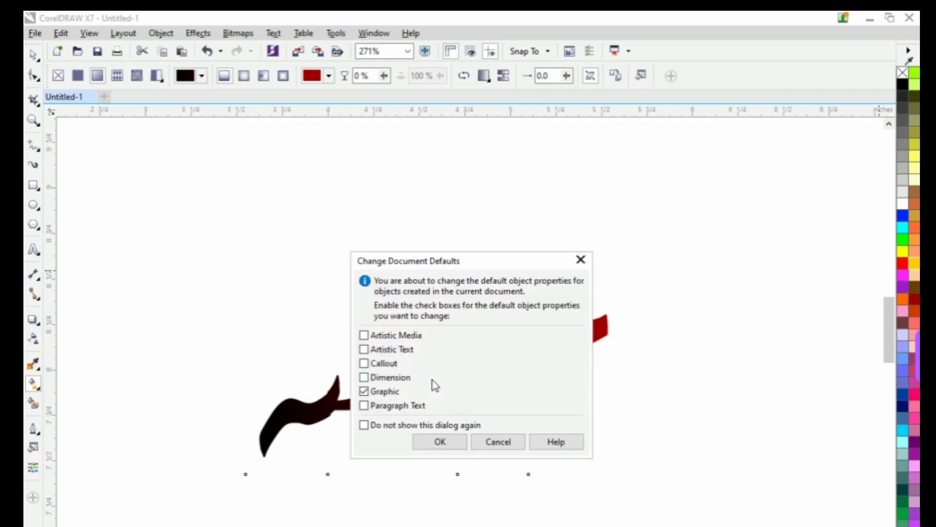
{"action": "left_click", "coordinate": [480, 441]}
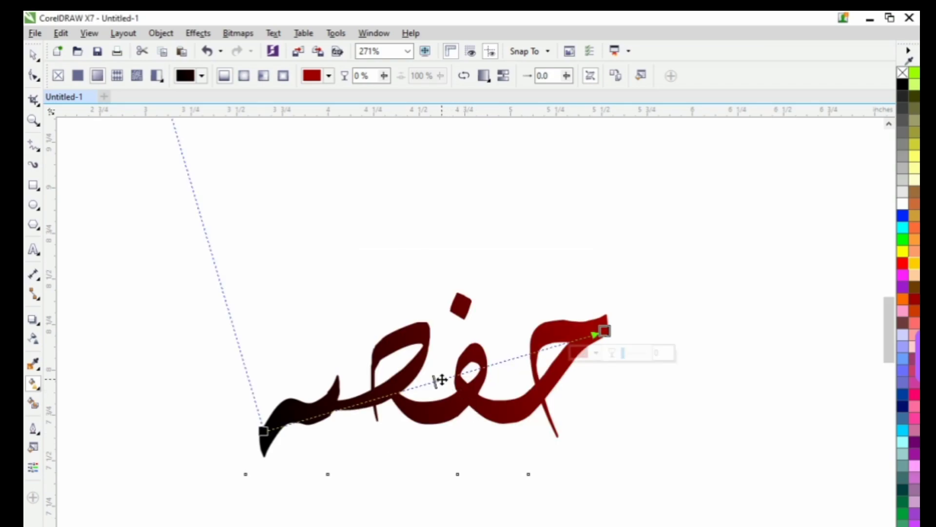
{"action": "left_click_drag", "start_coordinate": [914, 267], "coordinate": [444, 377]}
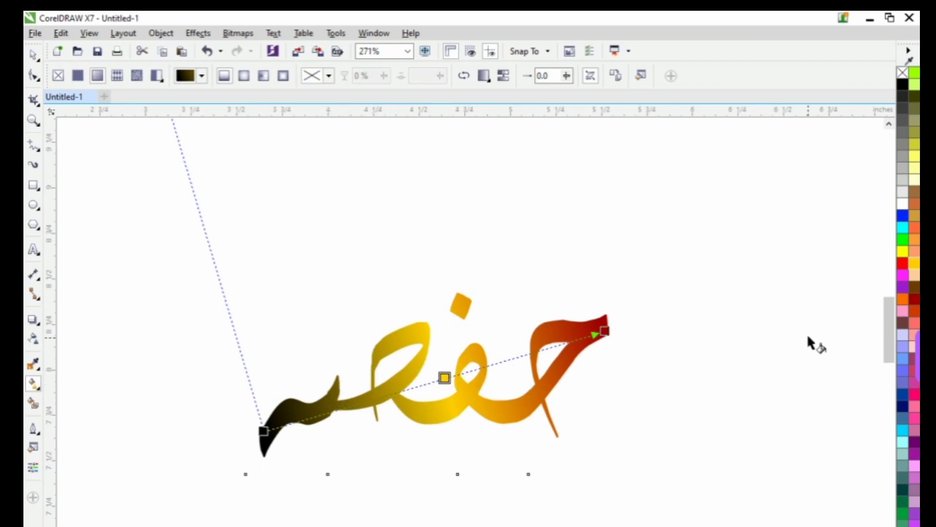
- Shrink the gradient name to about 1.23 by 0.58 inches and shift it to about X 4.95, Y 8.09 inches
{"action": "left_click", "coordinate": [33, 58]}
{"action": "left_click", "coordinate": [305, 246]}
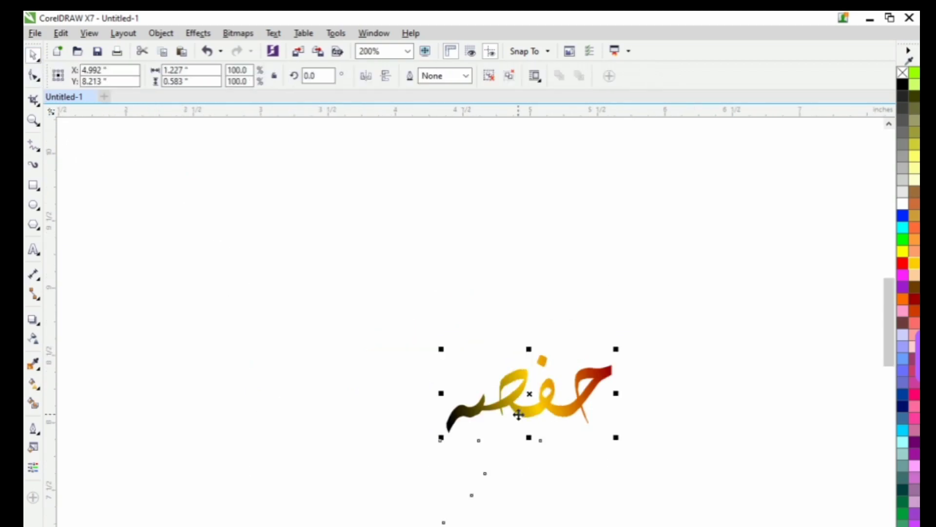
{"action": "left_click_drag", "start_coordinate": [518, 414], "coordinate": [512, 432]}
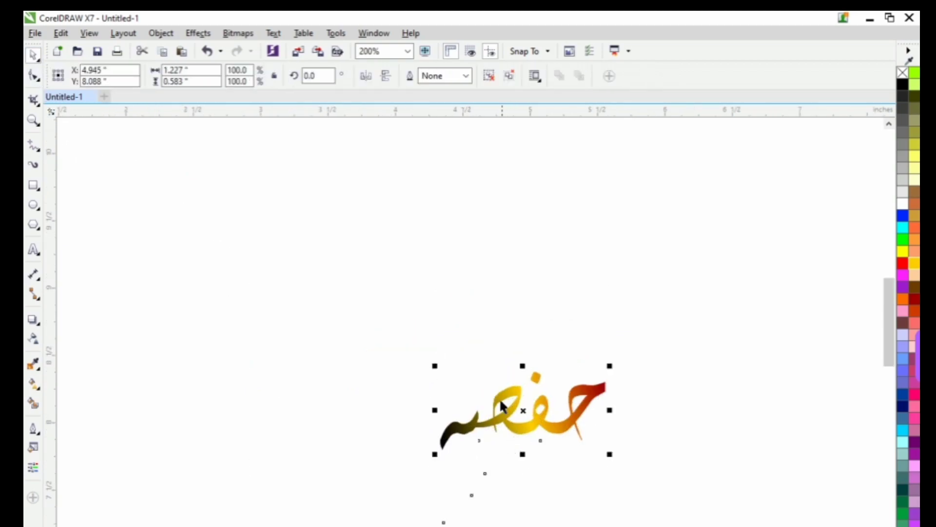
- Rotate the name by 45 degrees and scale it down to about 0.59 by 0.92 inches
{"action": "left_click", "coordinate": [310, 75]}
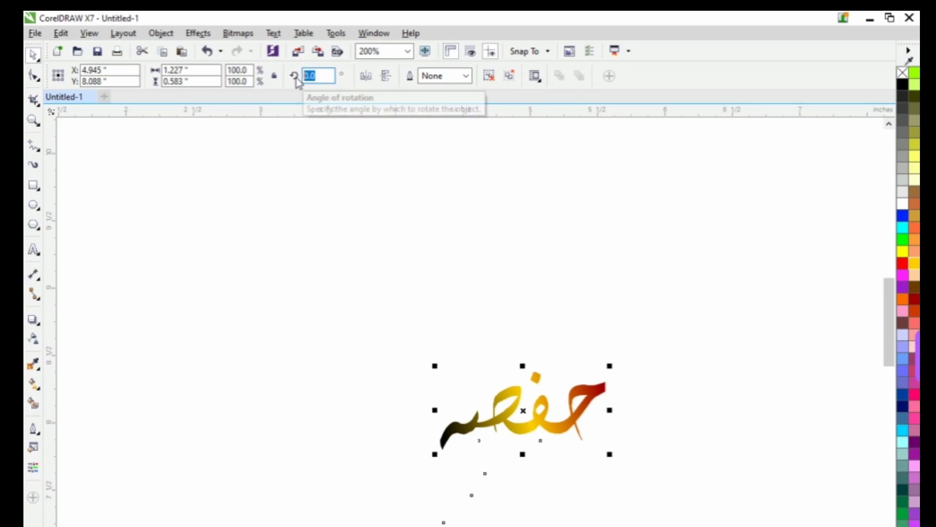
{"action": "type", "text": "45"}
{"action": "key", "text": "Return"}
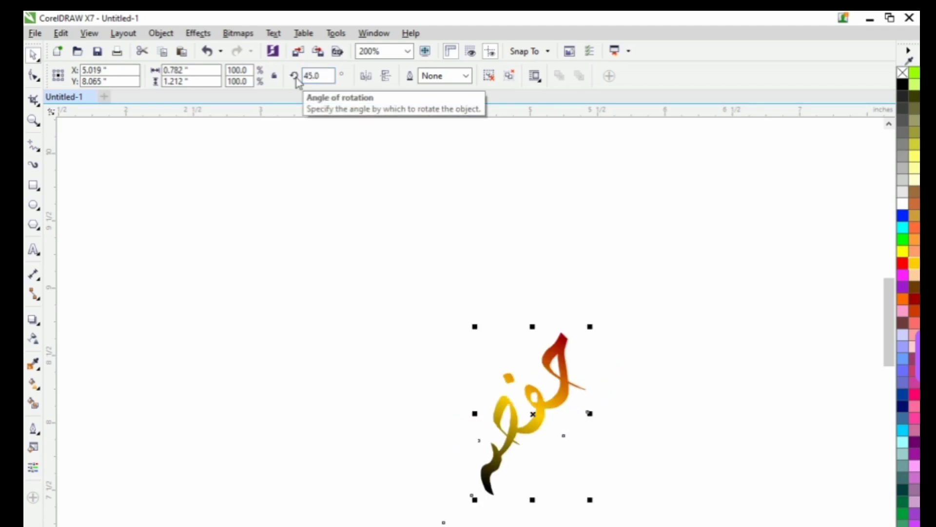
{"action": "mouse_move", "coordinate": [475, 500]}
{"action": "left_mouse_down"}
{"action": "mouse_move", "coordinate": [487, 491]}
{"action": "mouse_move", "coordinate": [473, 482]}
{"action": "left_mouse_up"}
{"action": "left_click", "coordinate": [295, 353]}
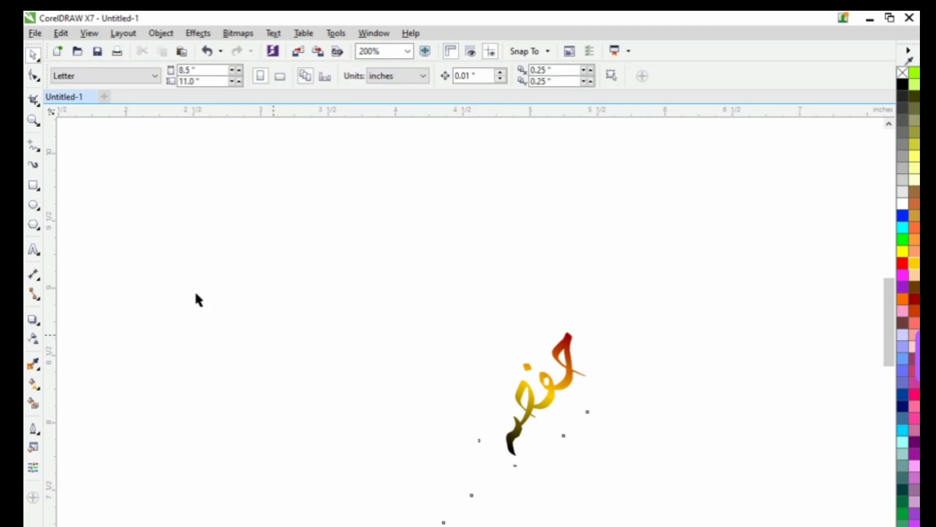
- Draw a circle about 1.97 inches across around the name and align the name's top with the circle's top
{"action": "left_click", "coordinate": [36, 206]}
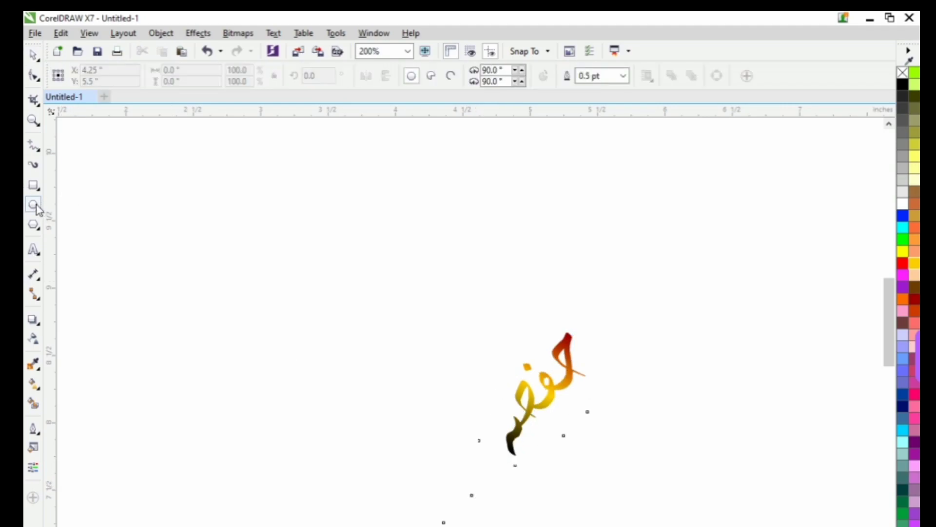
{"action": "mouse_move", "coordinate": [353, 251]}
{"action": "left_mouse_down"}
{"action": "mouse_move", "coordinate": [561, 472]}
{"action": "mouse_move", "coordinate": [590, 517]}
{"action": "left_mouse_up"}
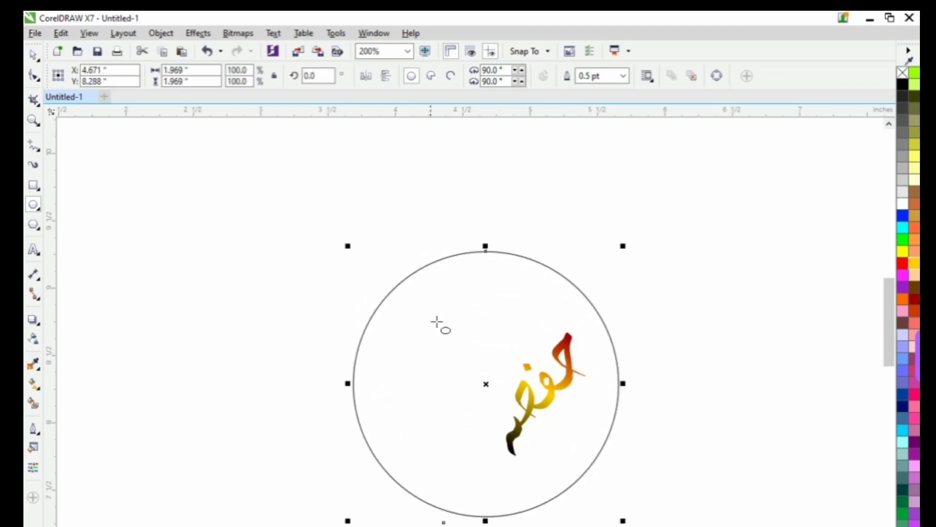
{"action": "left_click", "coordinate": [32, 58]}
{"action": "left_click", "coordinate": [566, 365]}
{"action": "left_click", "coordinate": [555, 272], "text": "shift"}
{"action": "key", "text": "t"}
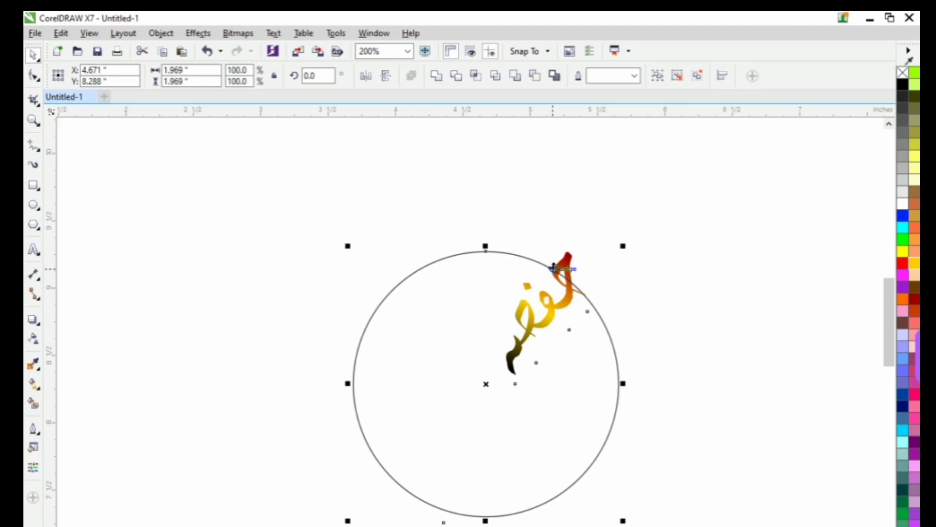
{"action": "key", "text": "Escape"}
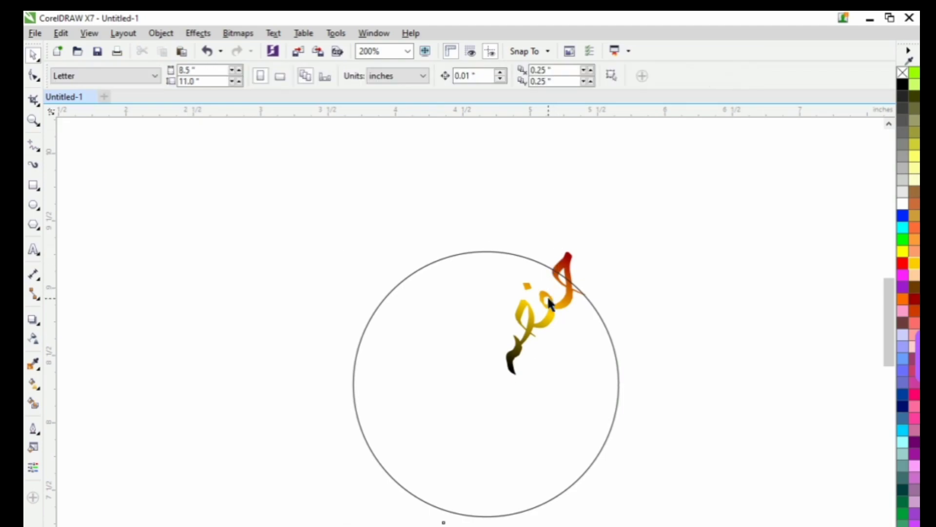
- Move the name's rotation centre to the circle's centre and make a copy rotated about 24 degrees counterclockwise
{"action": "left_click", "coordinate": [548, 298]}
{"action": "left_click", "coordinate": [549, 298]}
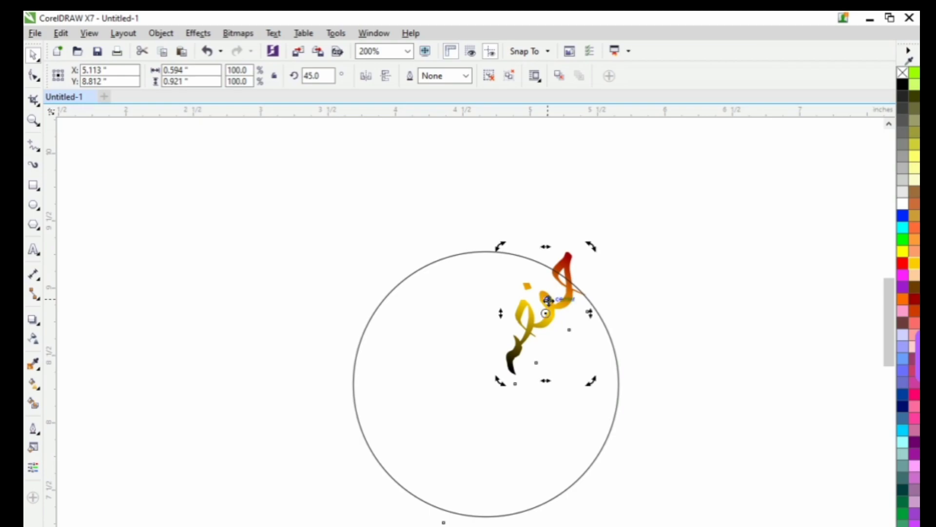
{"action": "left_click_drag", "start_coordinate": [546, 313], "coordinate": [486, 383]}
{"action": "left_click_drag", "start_coordinate": [501, 246], "coordinate": [437, 232]}
- Repeat the rotated duplication until copies of the name fill the whole circle
{"action": "key", "text": "ctrl+r"}
{"action": "key", "text": "ctrl+r"}
{"action": "key", "text": "ctrl+r"}
{"action": "key", "text": "ctrl+r"}
{"action": "key", "text": "ctrl+r"}
{"action": "key", "text": "ctrl+r"}
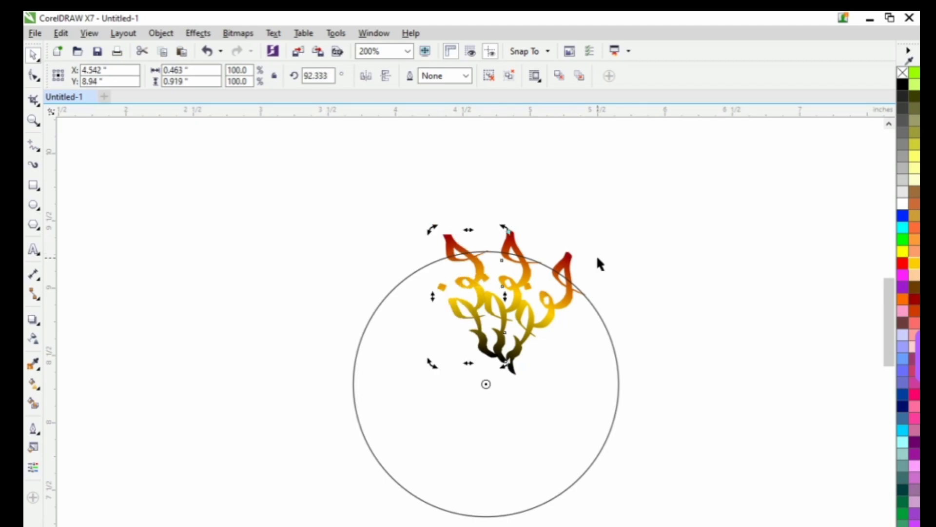
{"action": "key", "text": "ctrl+r"}
{"action": "key", "text": "ctrl+r"}
{"action": "key", "text": "ctrl+r"}
{"action": "key", "text": "ctrl+r"}
{"action": "key", "text": "ctrl+r"}
{"action": "key", "text": "ctrl+r"}
{"action": "key", "text": "ctrl+r"}
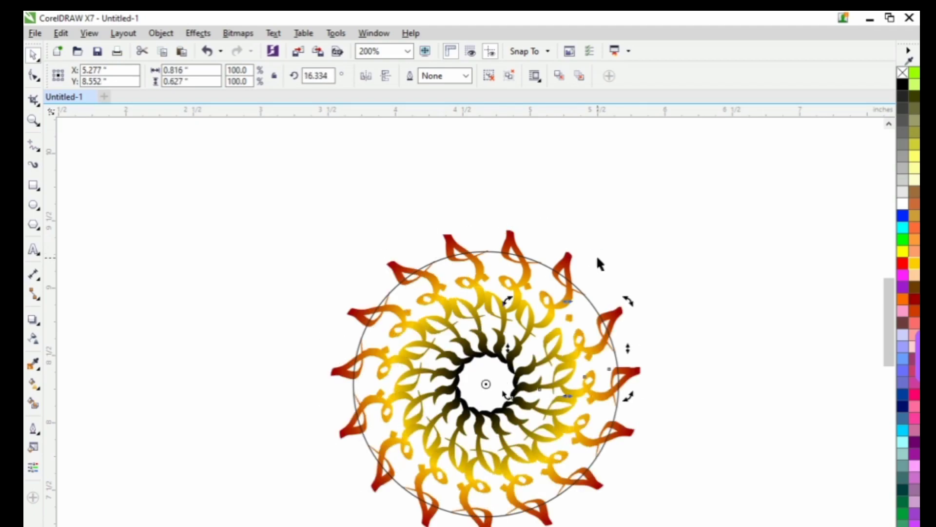
- Delete the guide circle from the ring of rotated names
{"action": "left_click", "coordinate": [599, 263]}
{"action": "scroll", "coordinate": [599, 265], "scroll_direction": "down", "scroll_amount": 2}
{"action": "left_click_drag", "start_coordinate": [430, 228], "coordinate": [679, 426]}
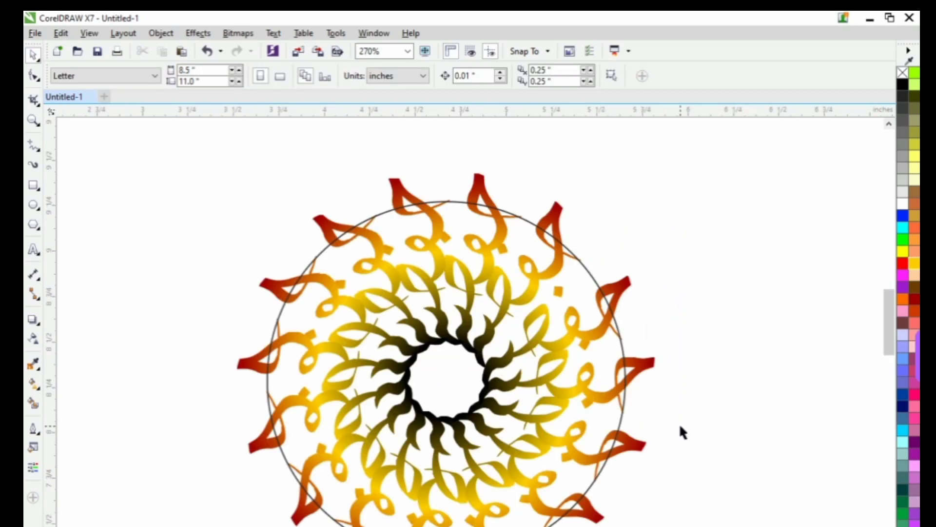
{"action": "left_click", "coordinate": [584, 262]}
{"action": "key", "text": "Delete"}
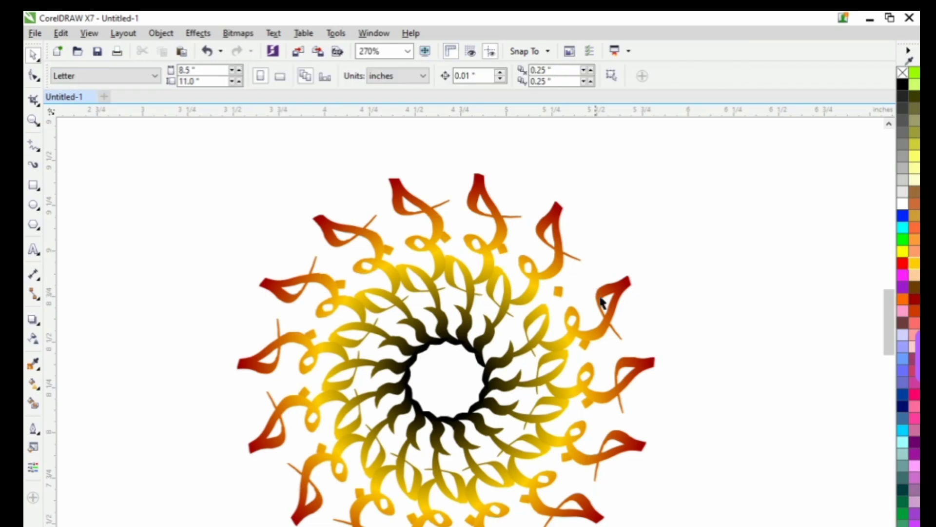
{"action": "scroll", "coordinate": [525, 301], "scroll_direction": "up", "scroll_amount": 1}
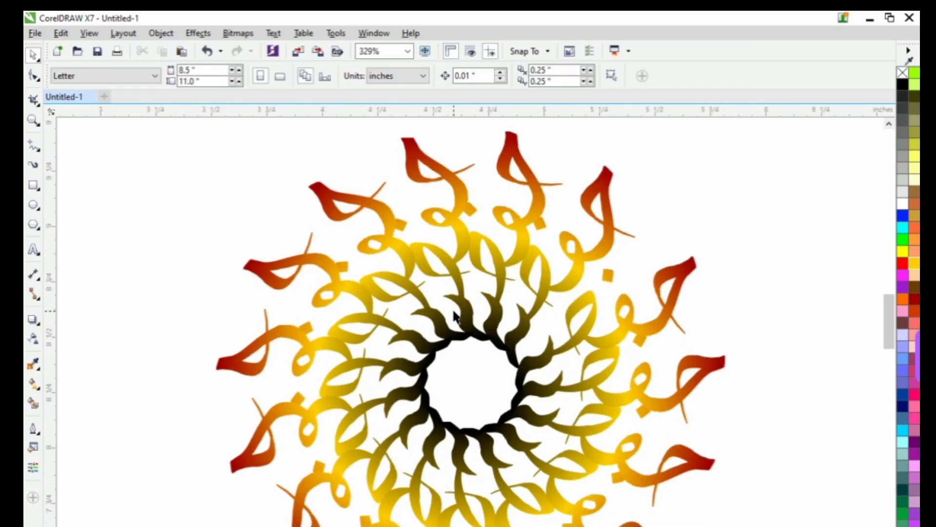
{"action": "scroll", "coordinate": [453, 310], "scroll_direction": "down", "scroll_amount": 4}
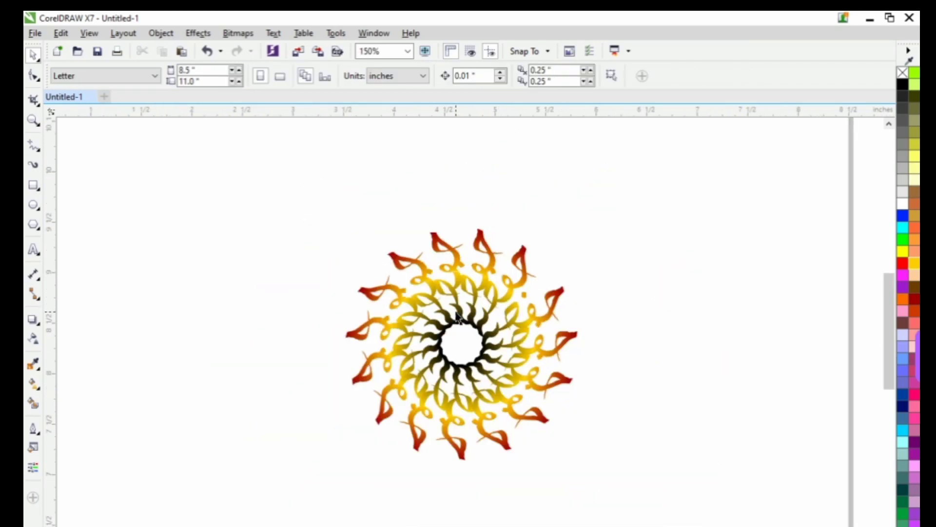
- Draw a rectangle about 4.56 by 3.06 inches enclosing the circular name design, with extra space on its left
{"action": "left_click", "coordinate": [39, 189]}
{"action": "left_click_drag", "start_coordinate": [135, 184], "coordinate": [595, 492]}
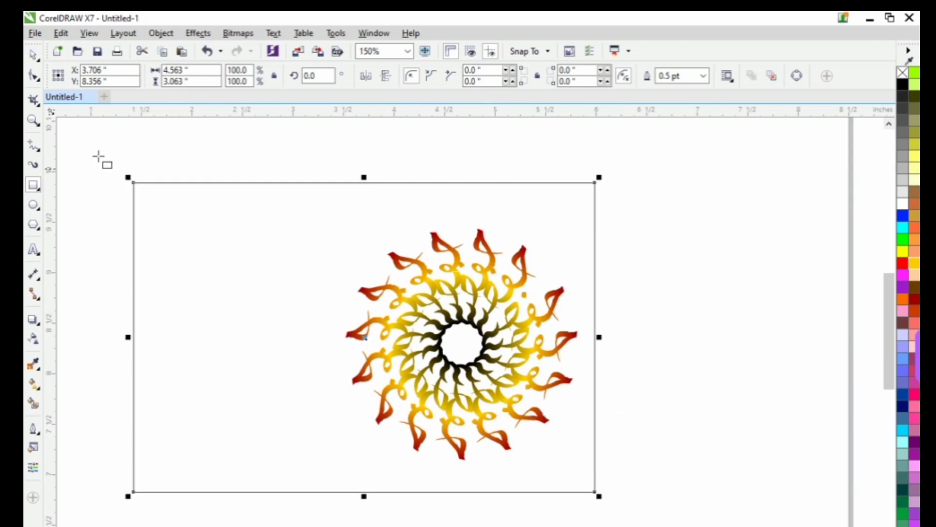
{"action": "left_click", "coordinate": [35, 56]}
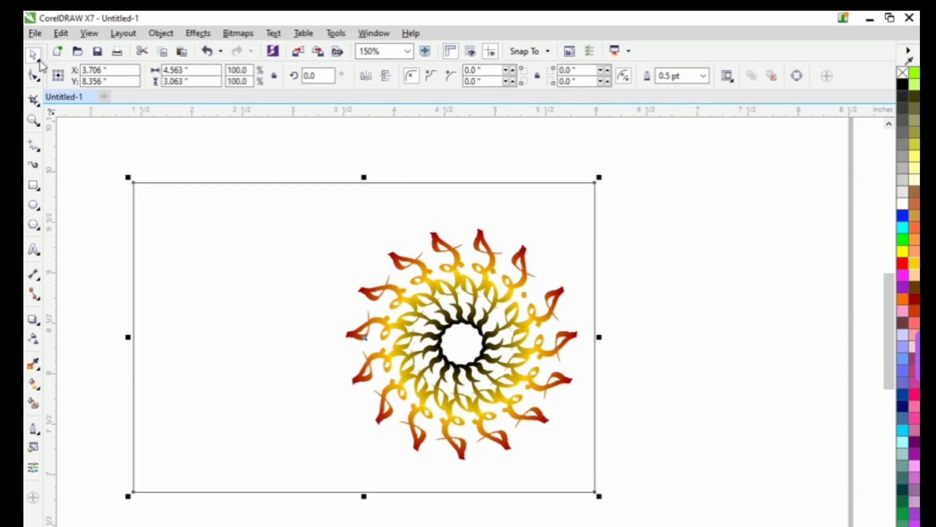
- Fill the rectangle with black and send it behind the ring of rotated names
{"action": "left_click", "coordinate": [903, 84]}
{"action": "key", "text": "shift+Page_Down"}
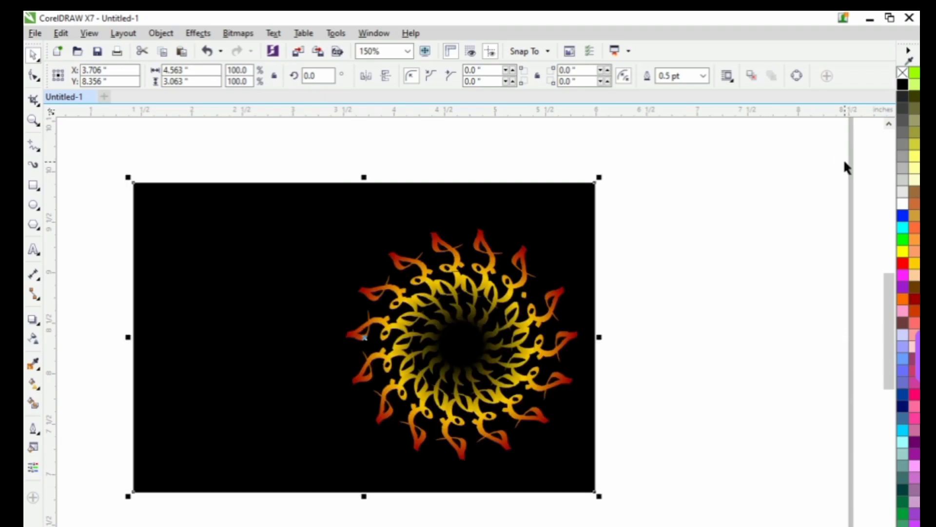
- Group all the rotated names into one ring and align its centre vertically with the black rectangle's centre
{"action": "left_click", "coordinate": [606, 215]}
{"action": "left_click_drag", "start_coordinate": [633, 177], "coordinate": [316, 482]}
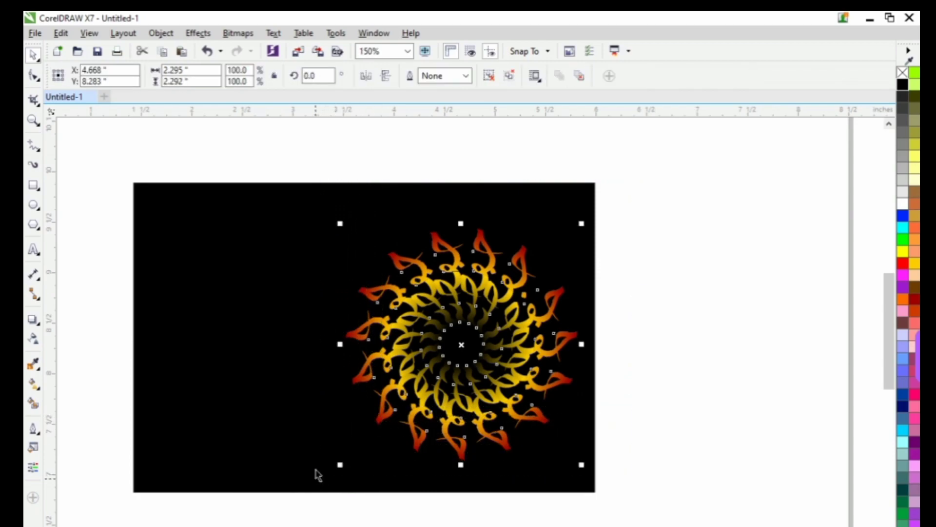
{"action": "left_click", "coordinate": [309, 423]}
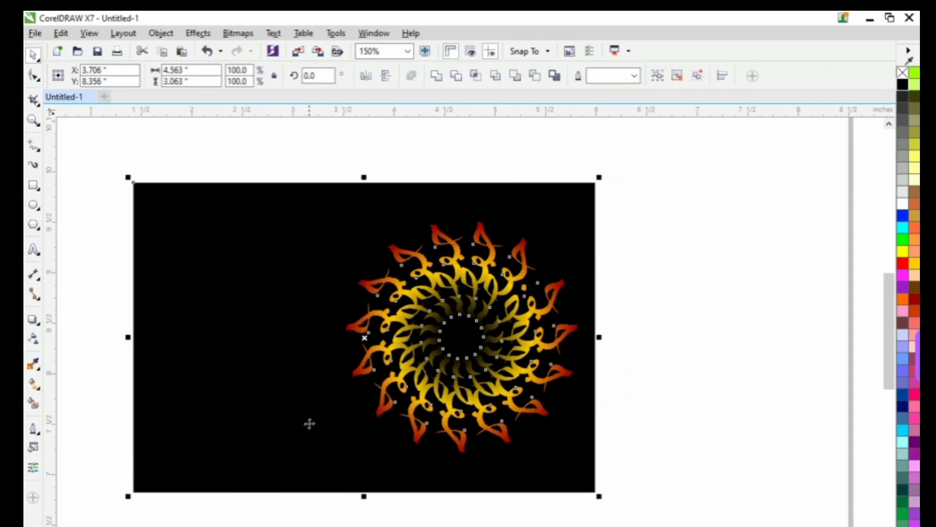
{"action": "left_click", "coordinate": [683, 381]}
- Place a copy of the grouped ring about 3 inches to its left at the same height, overlapping the rectangle's left edge
{"action": "left_click_drag", "start_coordinate": [530, 350], "coordinate": [238, 341]}
{"action": "right_click", "coordinate": [231, 356]}
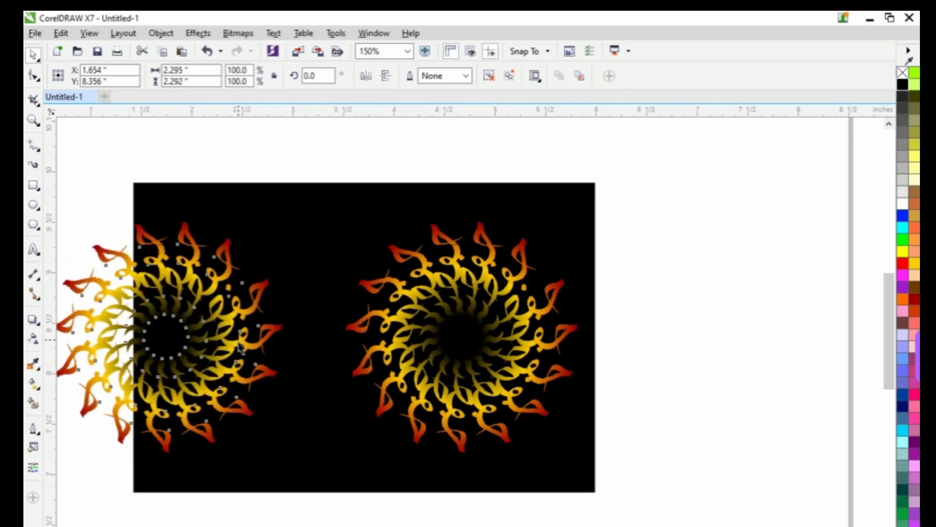
- Apply a uniform transparency of 62 to the copied ring on the left
{"action": "key", "text": "shift+F2"}
{"action": "scroll", "coordinate": [386, 343], "scroll_direction": "down", "scroll_amount": 1}
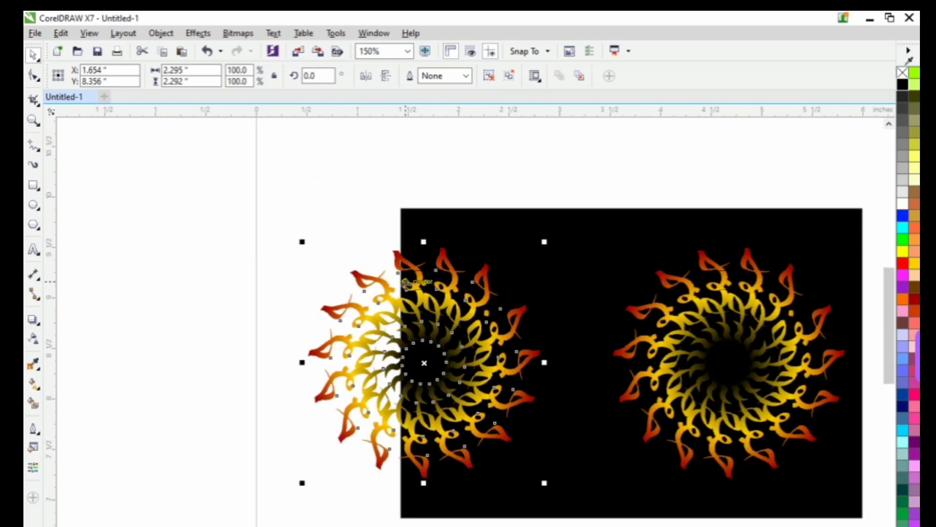
{"action": "left_click", "coordinate": [34, 342]}
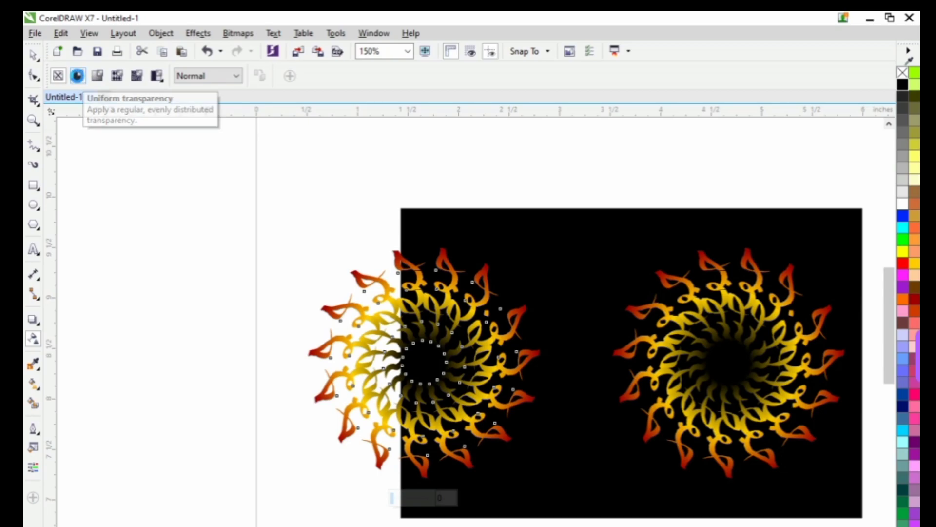
{"action": "left_click", "coordinate": [78, 76]}
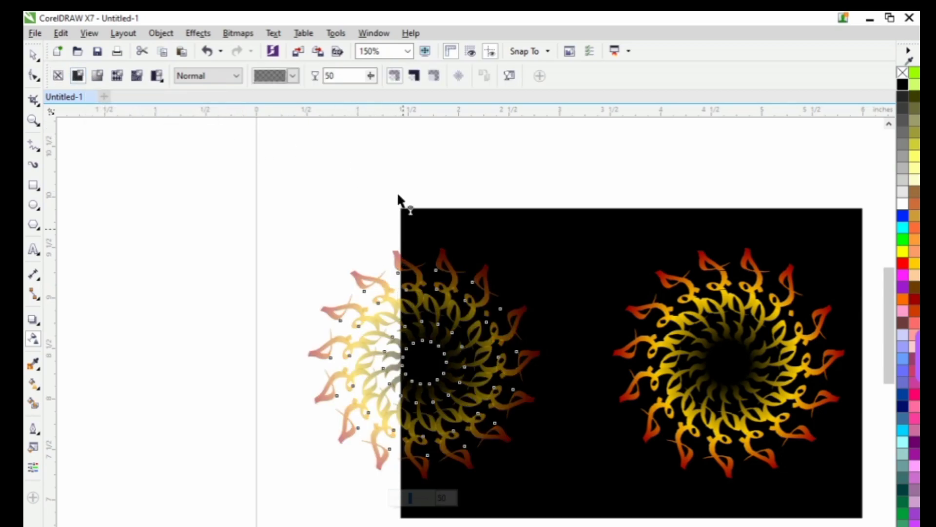
{"action": "left_click", "coordinate": [371, 78]}
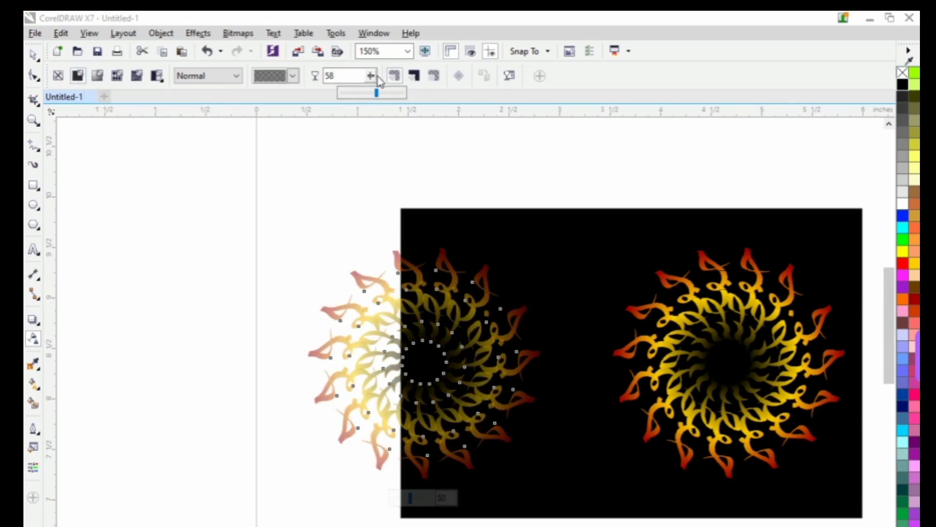
{"action": "left_click", "coordinate": [376, 76]}
{"action": "mouse_move", "coordinate": [373, 77]}
{"action": "left_mouse_down"}
{"action": "mouse_move", "coordinate": [372, 89]}
{"action": "mouse_move", "coordinate": [374, 79]}
{"action": "left_mouse_up"}
{"action": "left_click", "coordinate": [374, 79]}
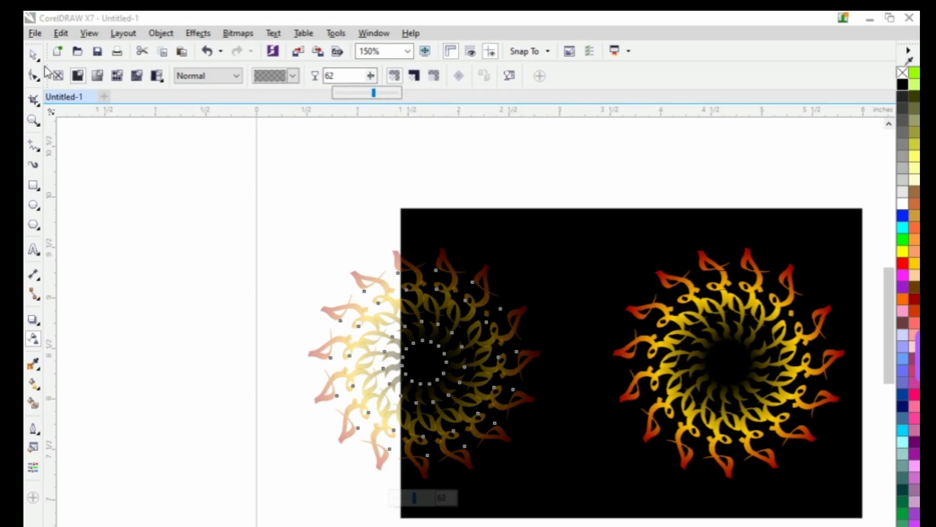
{"action": "left_click", "coordinate": [33, 54]}
{"action": "left_click", "coordinate": [122, 139]}
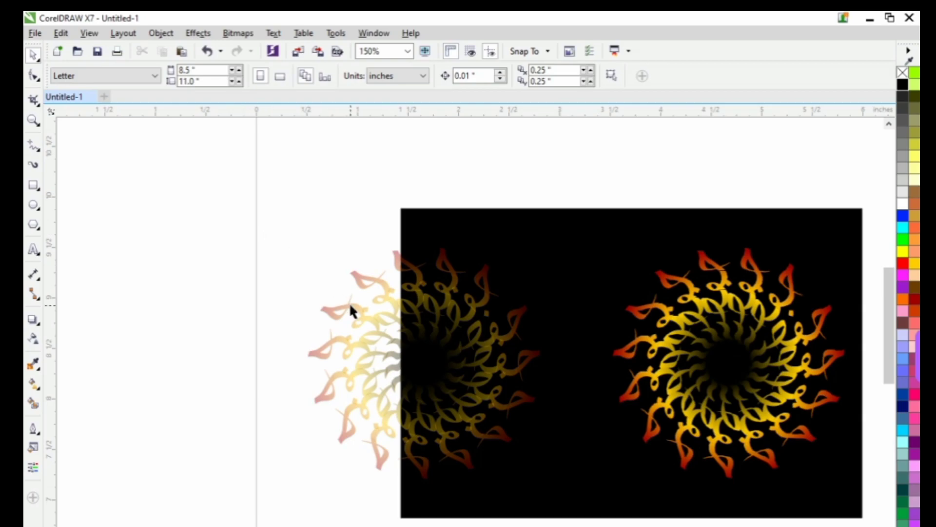
- Move the faded ring off the rectangle and PowerClip it inside the black rectangle
{"action": "left_click_drag", "start_coordinate": [349, 302], "coordinate": [206, 379]}
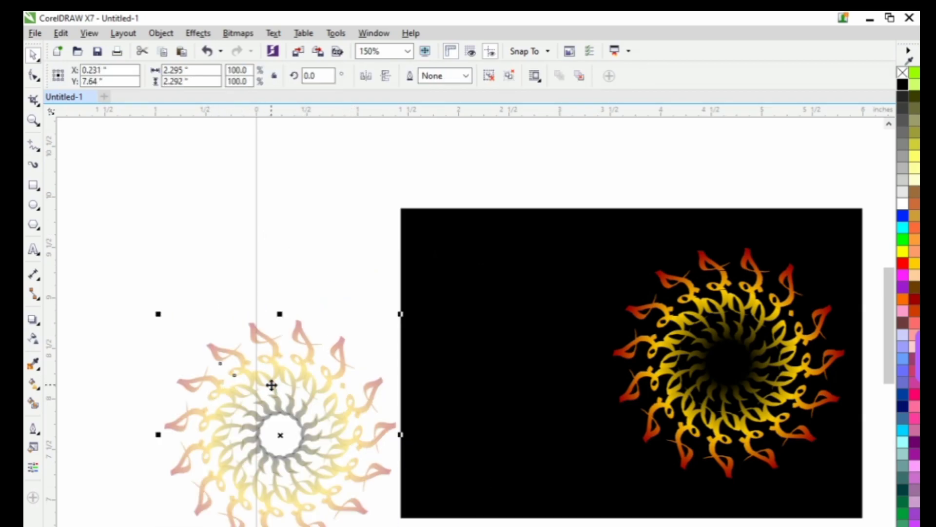
{"action": "left_click_drag", "start_coordinate": [280, 411], "coordinate": [406, 350]}
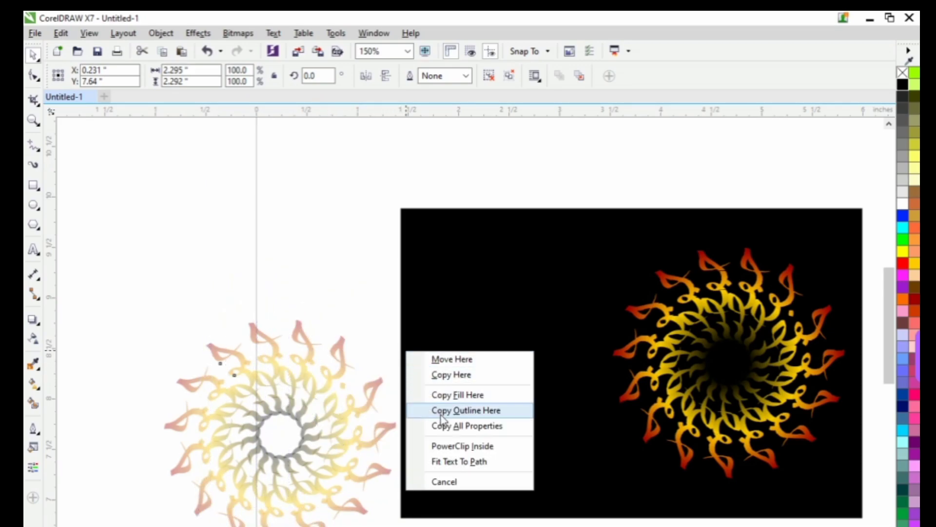
{"action": "left_click", "coordinate": [462, 445]}
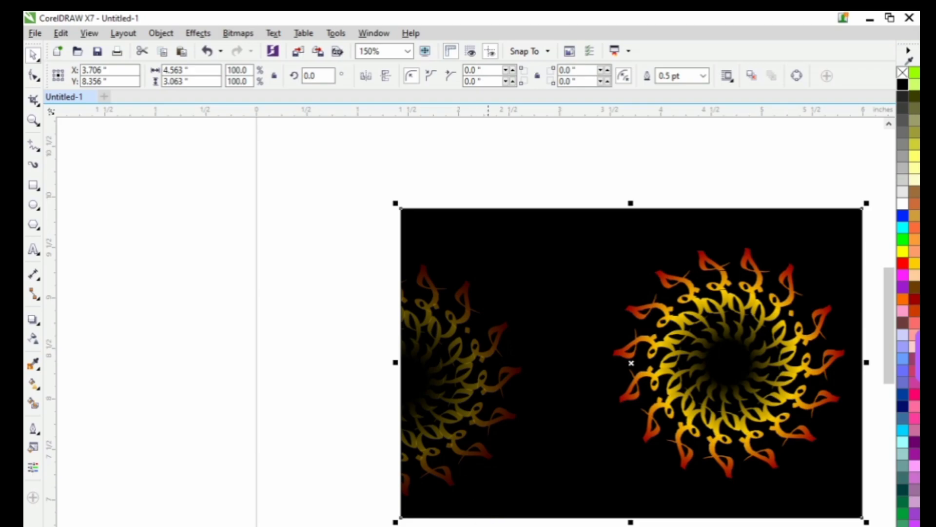
- Edit the PowerClip contents, moving the faded ring's centre to about X 1.4, Y 8.39 inches, and finish editing
{"action": "double_click", "coordinate": [454, 430]}
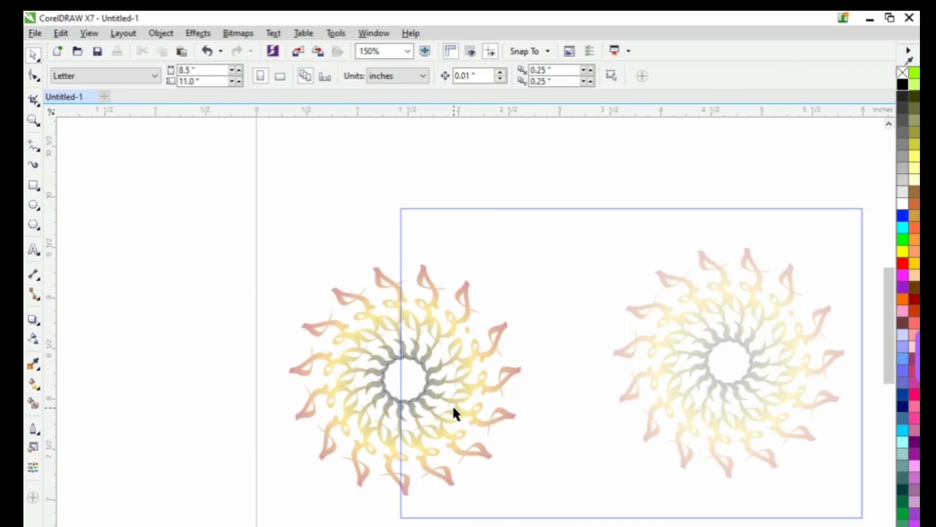
{"action": "left_click", "coordinate": [454, 411]}
{"action": "left_click_drag", "start_coordinate": [454, 404], "coordinate": [447, 383]}
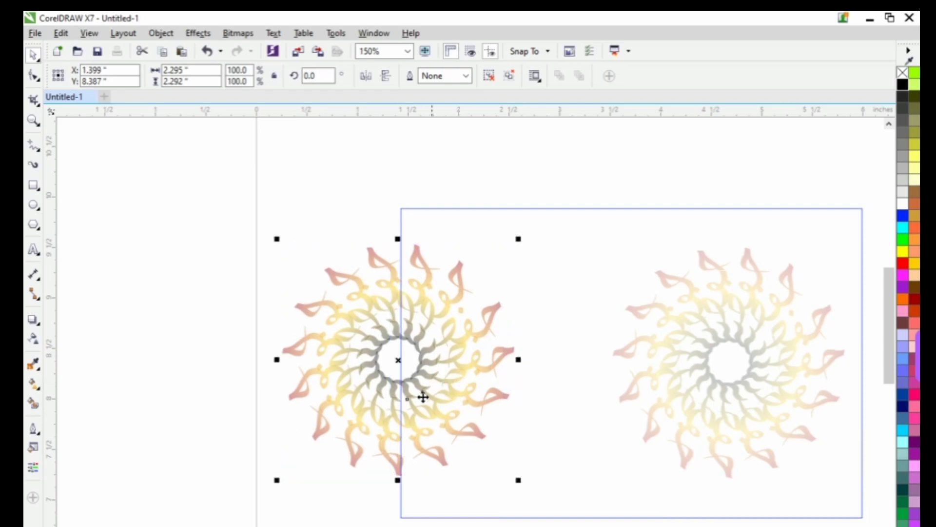
{"action": "left_click", "coordinate": [222, 418], "text": "ctrl"}
{"action": "left_click", "coordinate": [228, 426]}
{"action": "scroll", "coordinate": [395, 397], "scroll_direction": "down", "scroll_amount": 1}
{"action": "key", "text": "F2"}
{"action": "left_click_drag", "start_coordinate": [379, 273], "coordinate": [665, 480]}
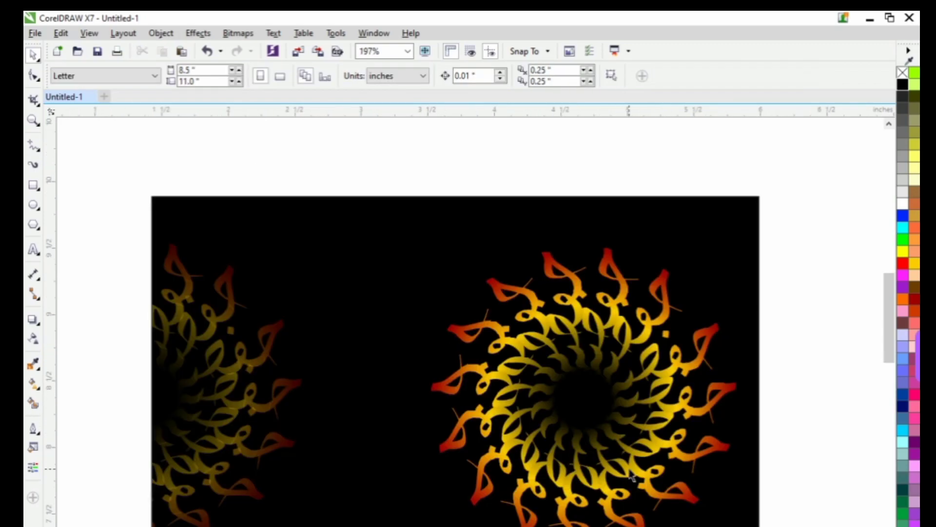